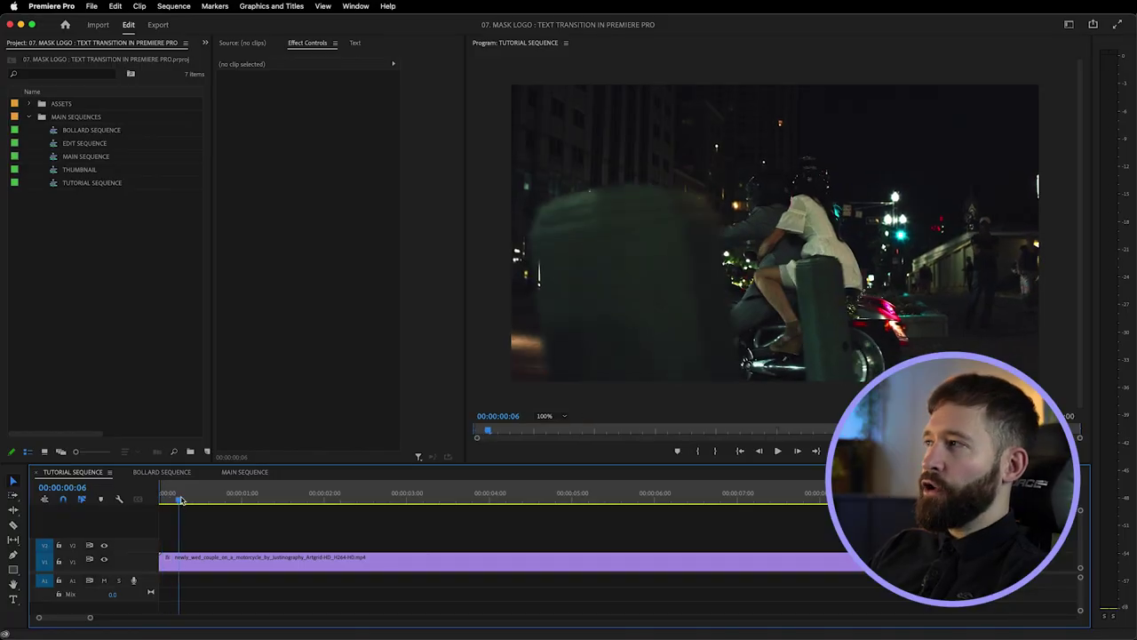
Make the TEXT title PP Monument Extended Black at size 220 and centre it in the frame.
mouse_move(181, 500)
left_mouse_down()
mouse_move(459, 503)
mouse_move(173, 506)
left_mouse_up()
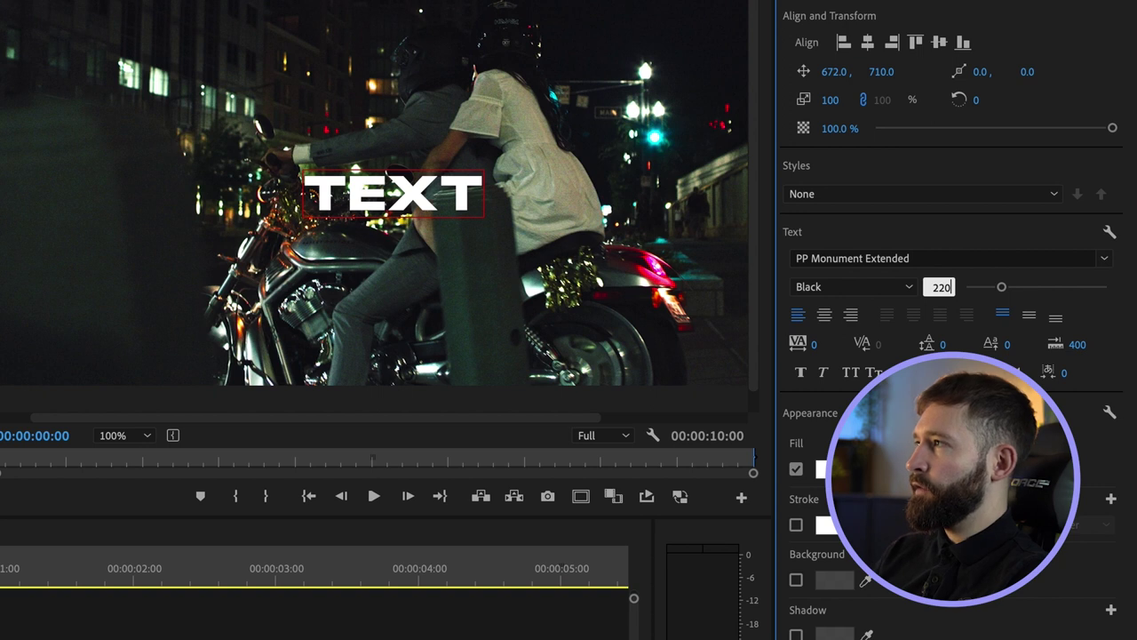
key("Return")
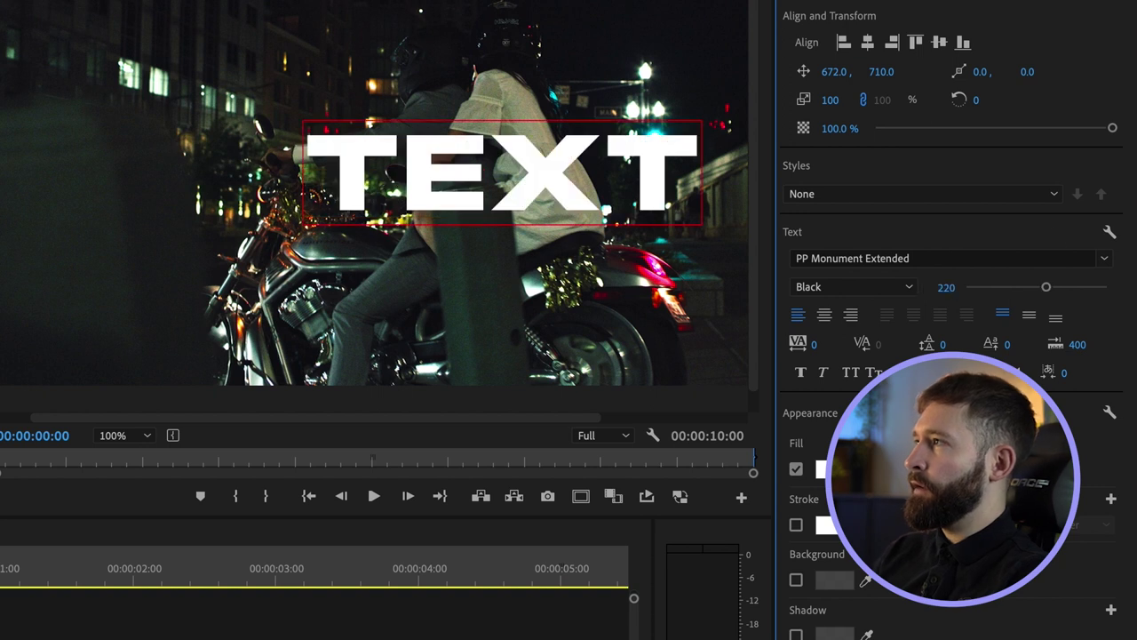
left_click(938, 47)
left_click(868, 44)
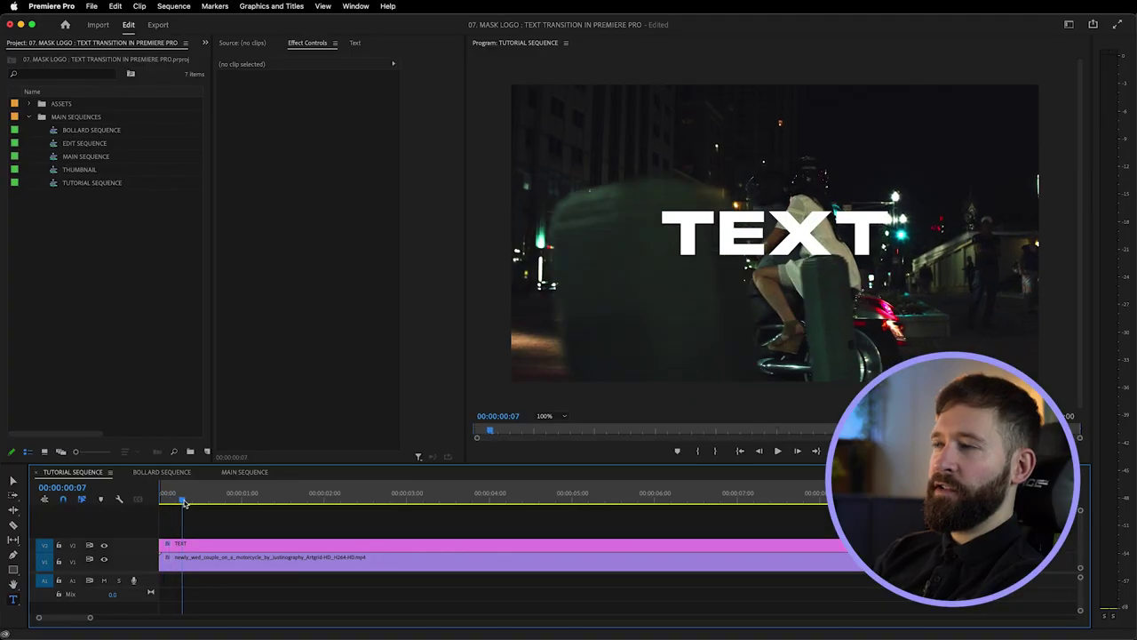
mouse_move(183, 501)
left_mouse_down()
mouse_move(227, 503)
mouse_move(189, 505)
left_mouse_up()
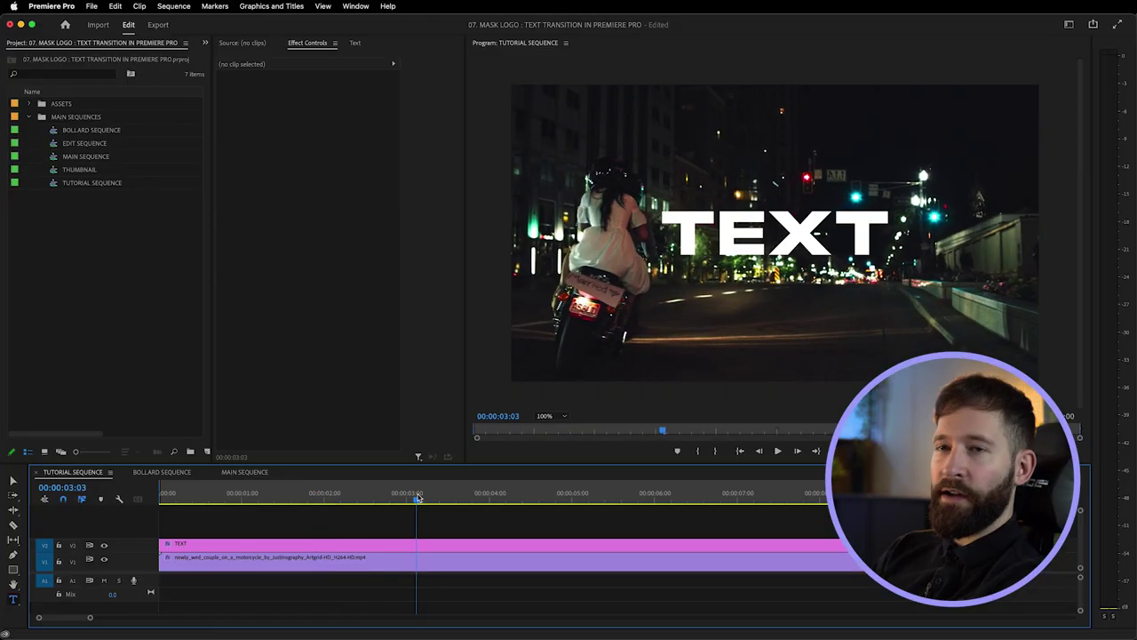
left_click_drag(266, 496, 171, 493)
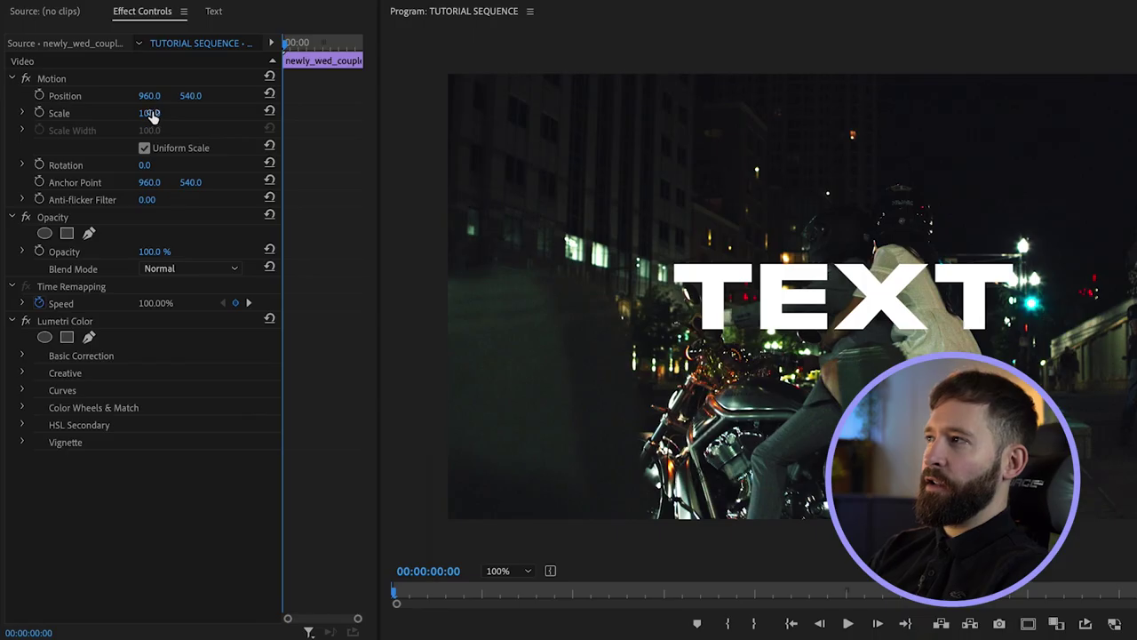
left_click_drag(152, 115, 295, 96)
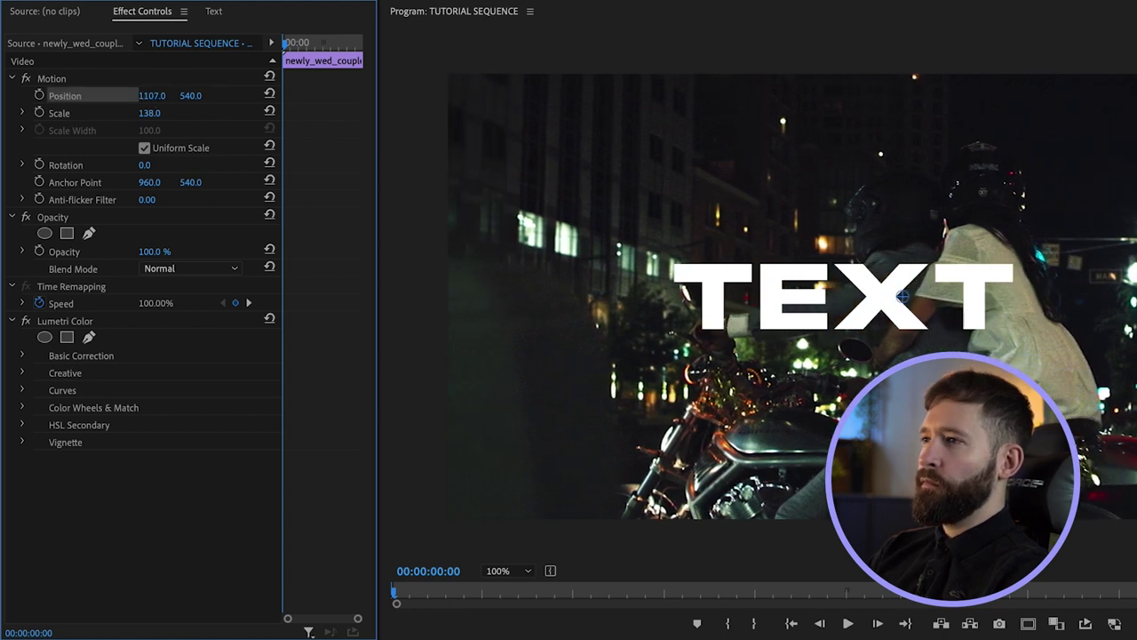
key("space")
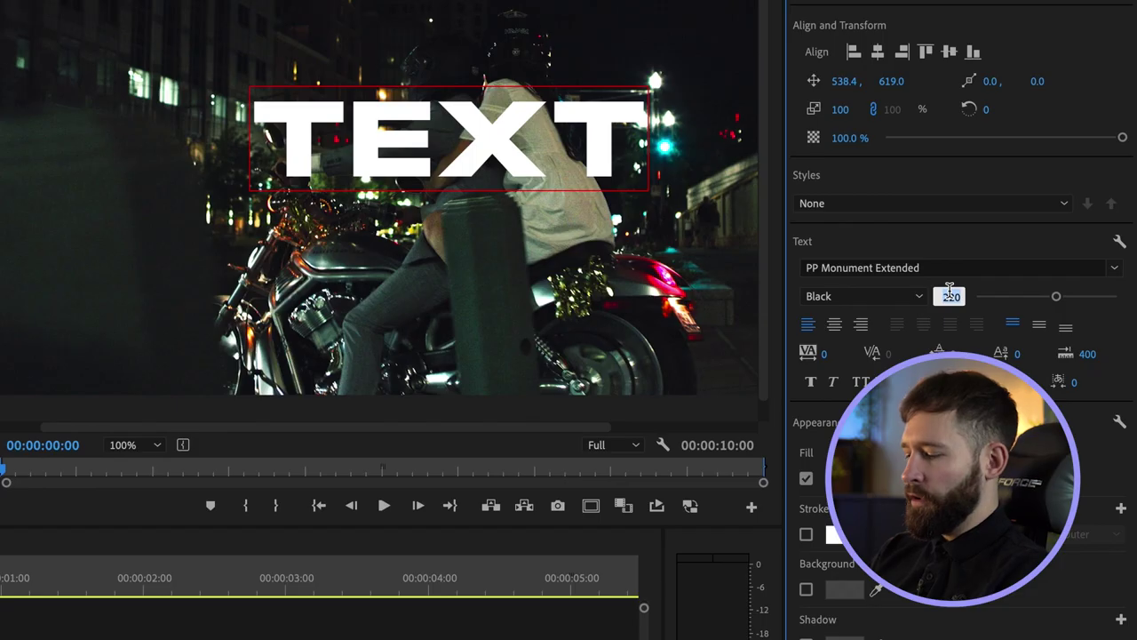
key("Return")
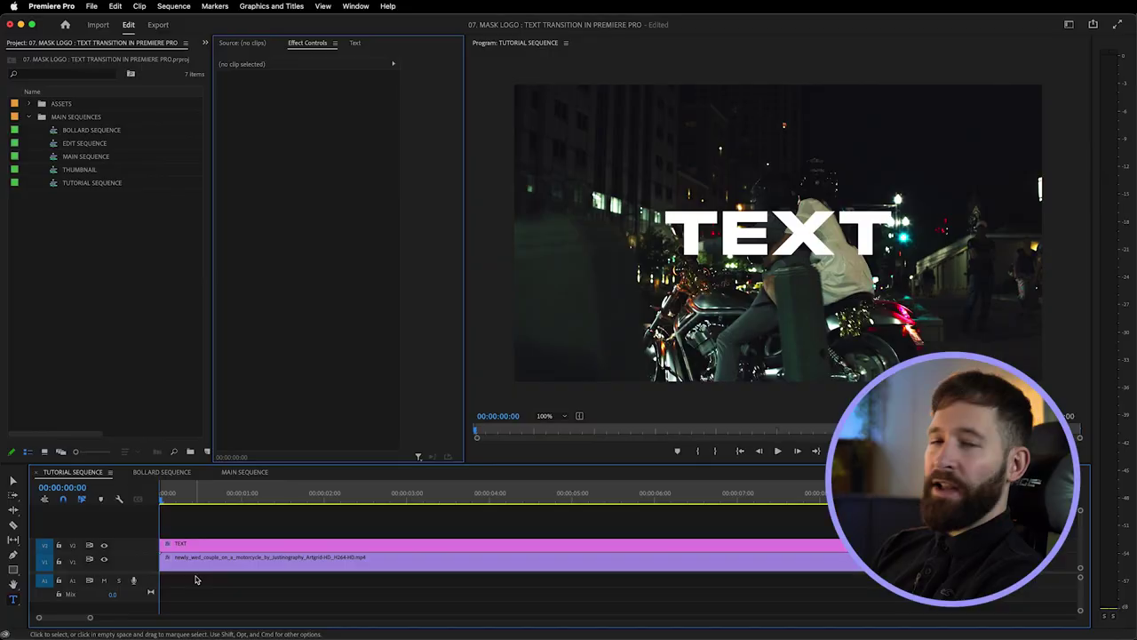
Change the sequence frame size to 1280×720 in Sequence Settings.
left_click(143, 6)
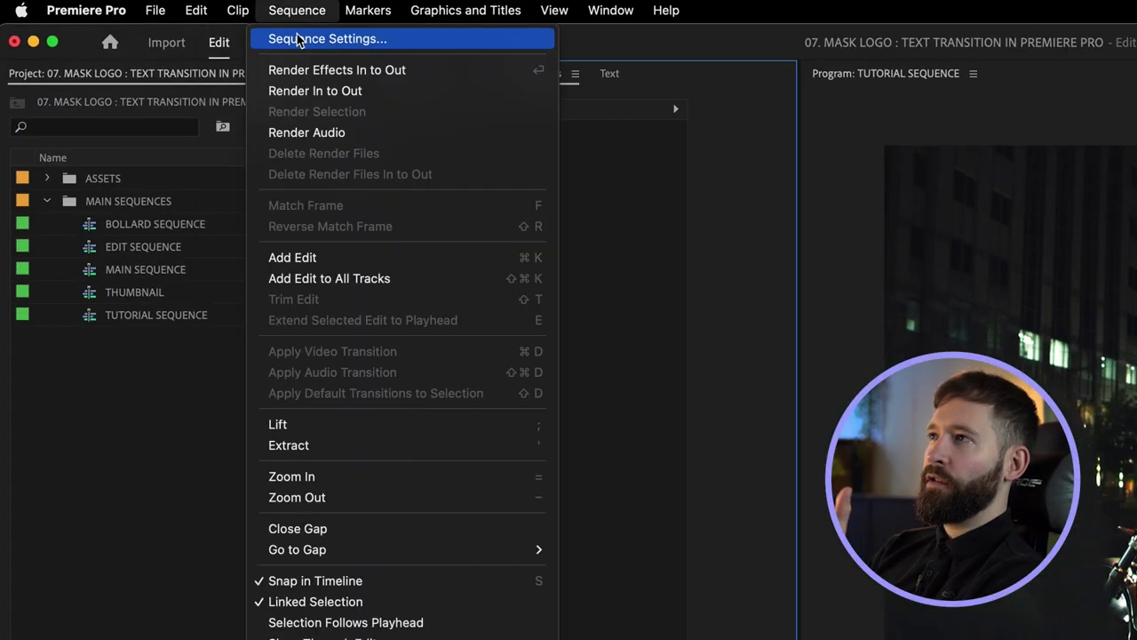
left_click(188, 24)
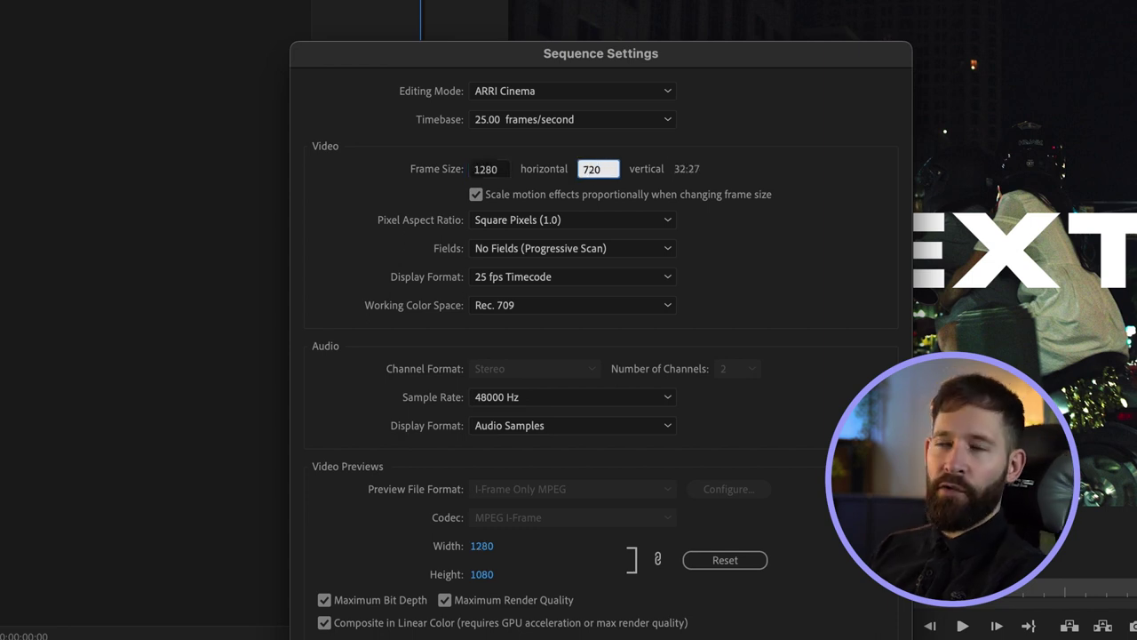
key("Return")
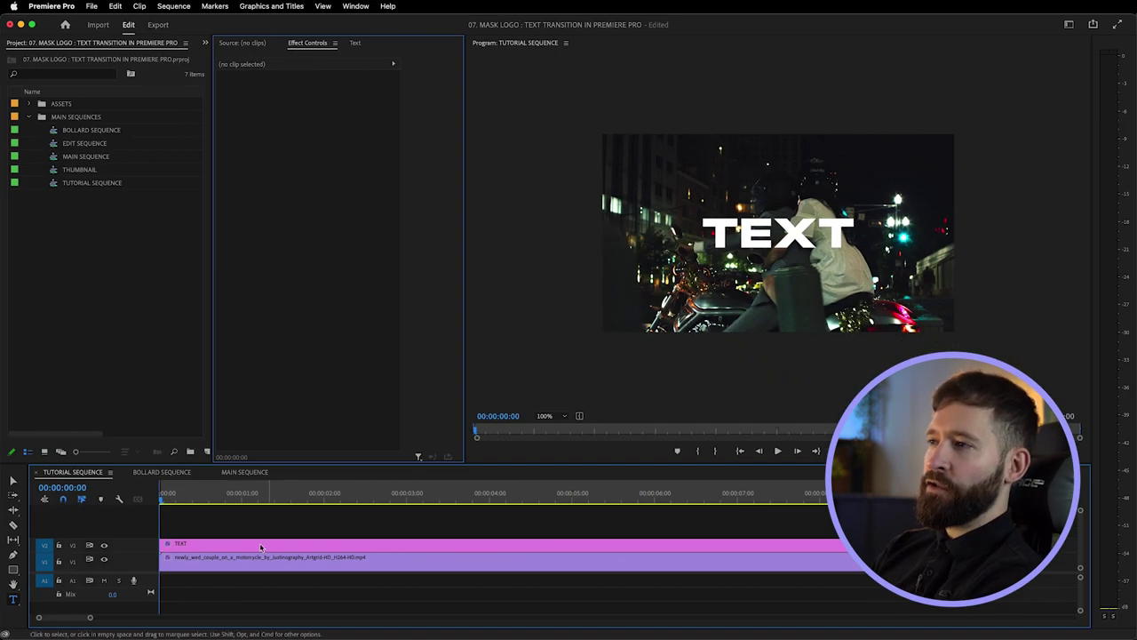
Raise the biker clip's Position X to shift the footage slightly right.
left_click(251, 567)
left_click_drag(311, 99, 357, 98)
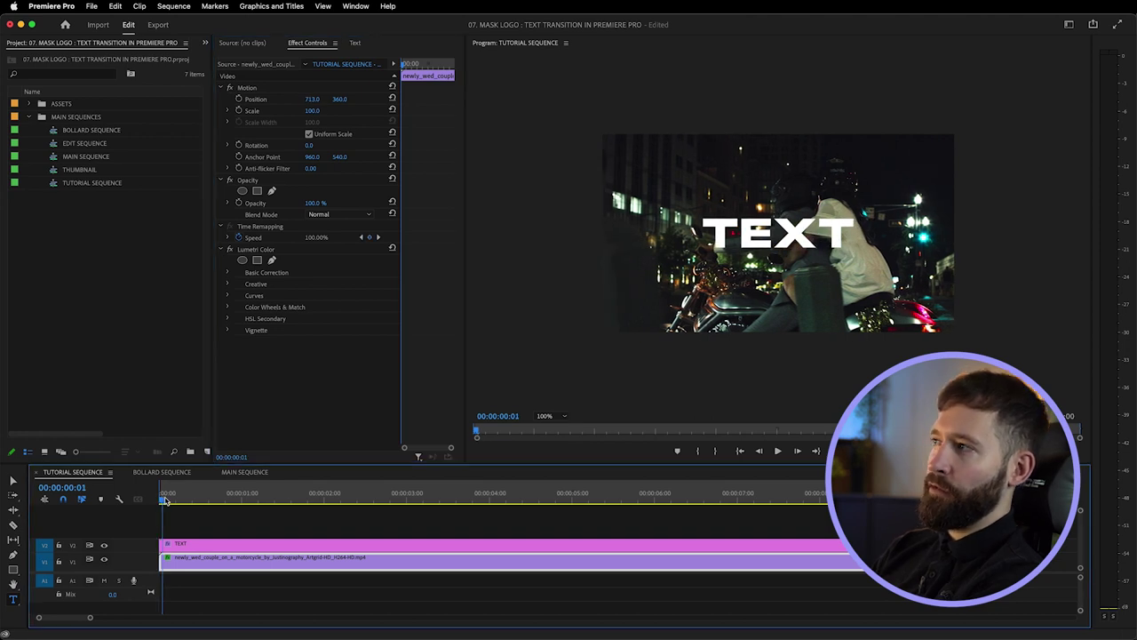
left_click_drag(188, 502, 373, 503)
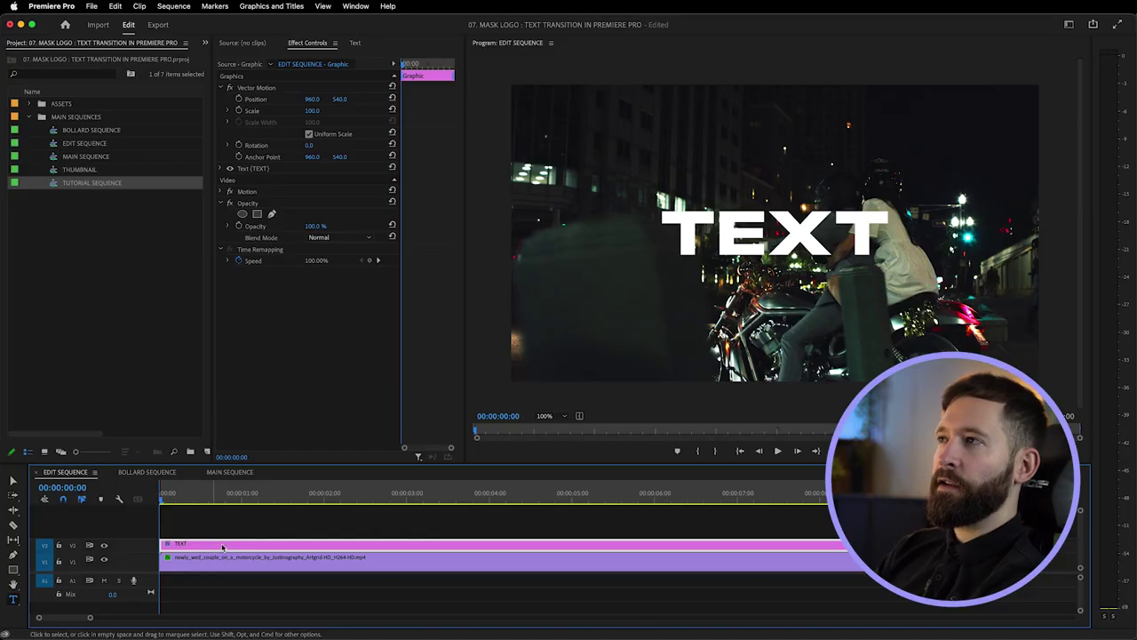
Add a rectangle opacity mask to the TEXT title, stretch it across the word, then reposition it.
left_click(306, 43)
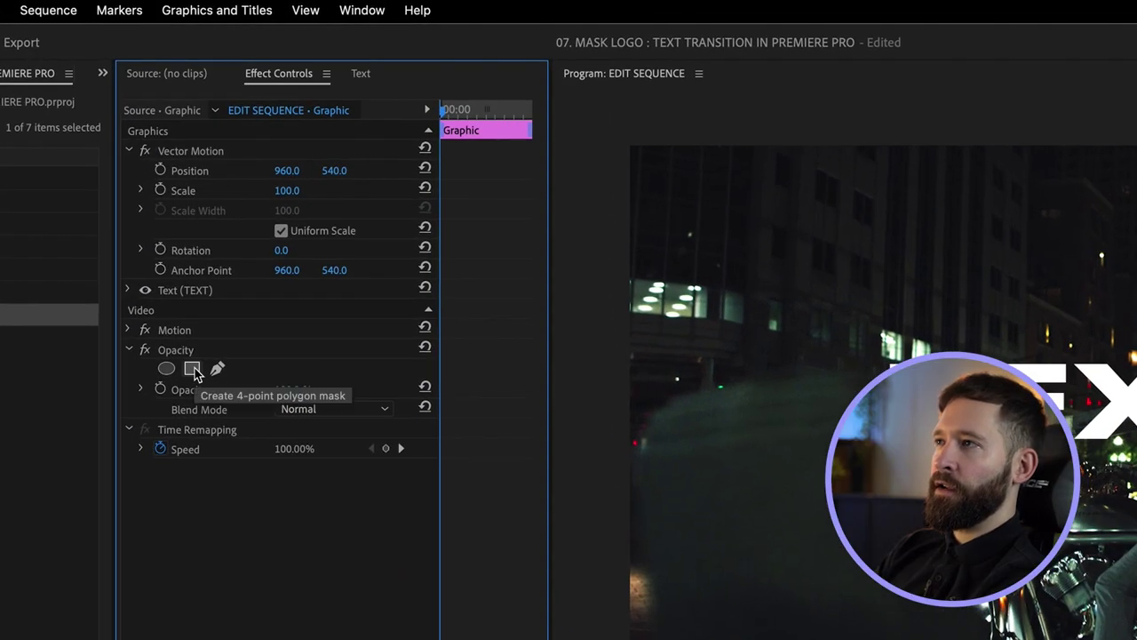
left_click(257, 214)
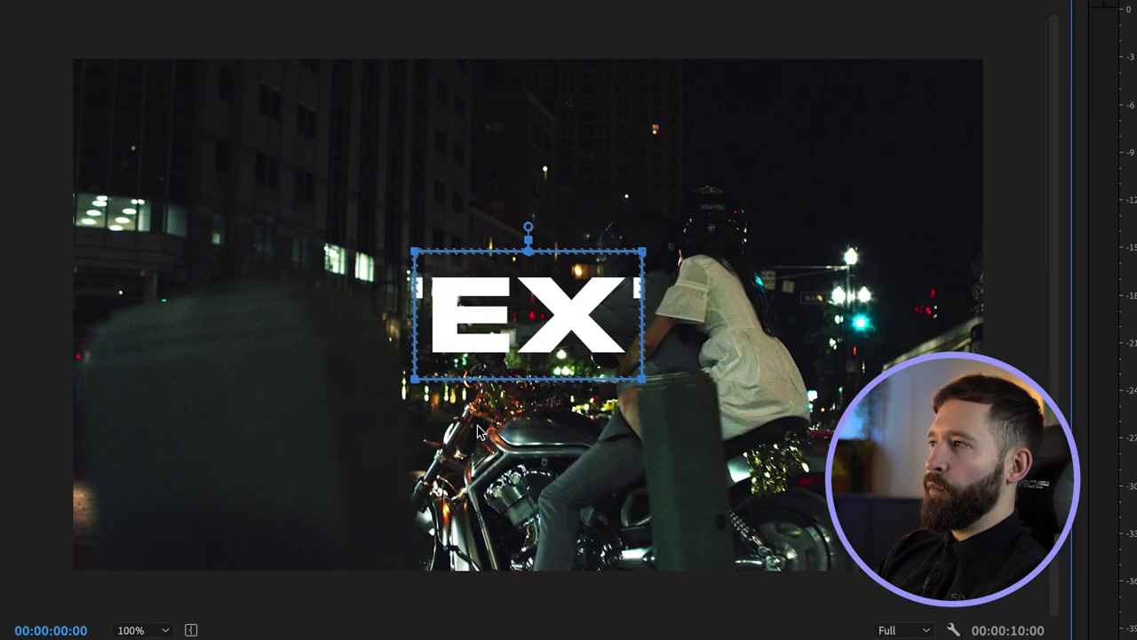
left_click_drag(419, 382, 283, 372)
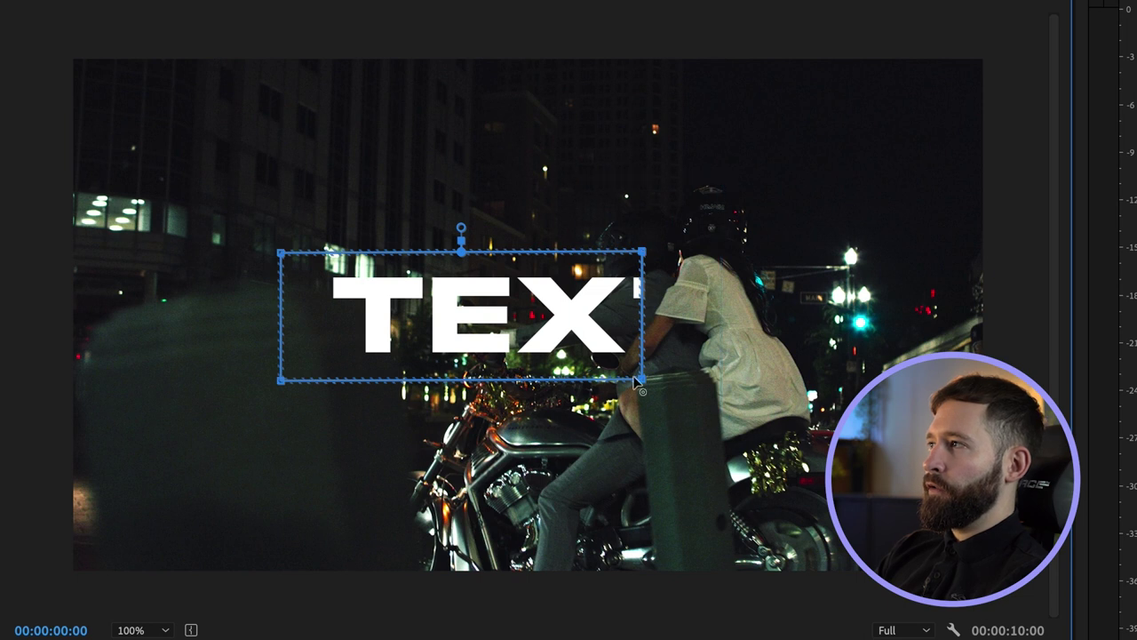
left_click_drag(643, 380, 784, 379)
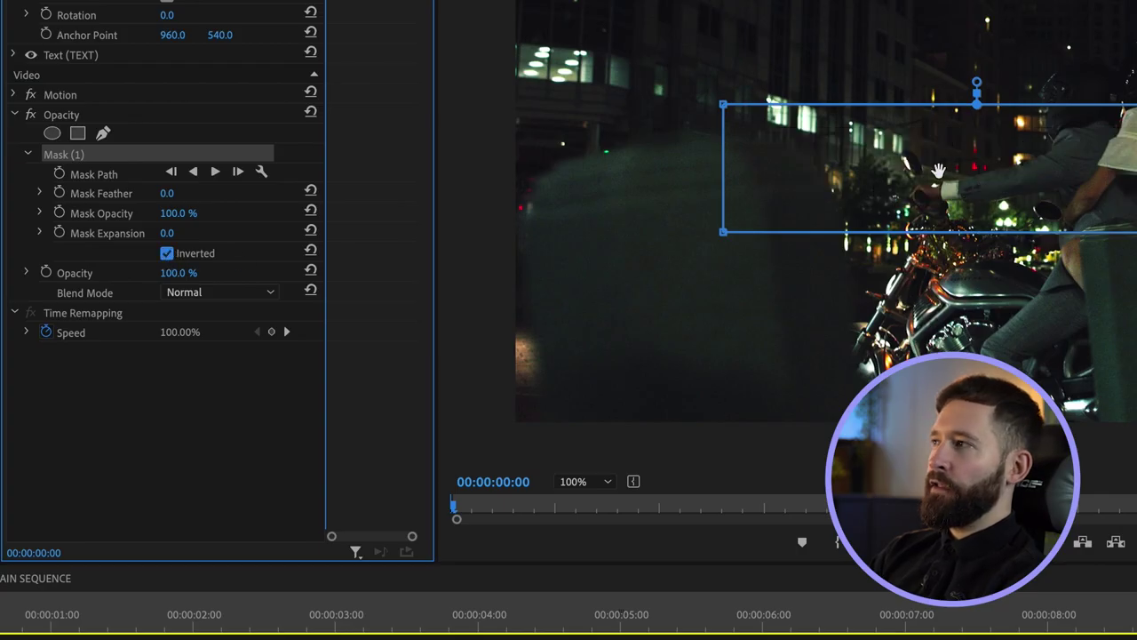
left_click_drag(1031, 171, 1018, 150)
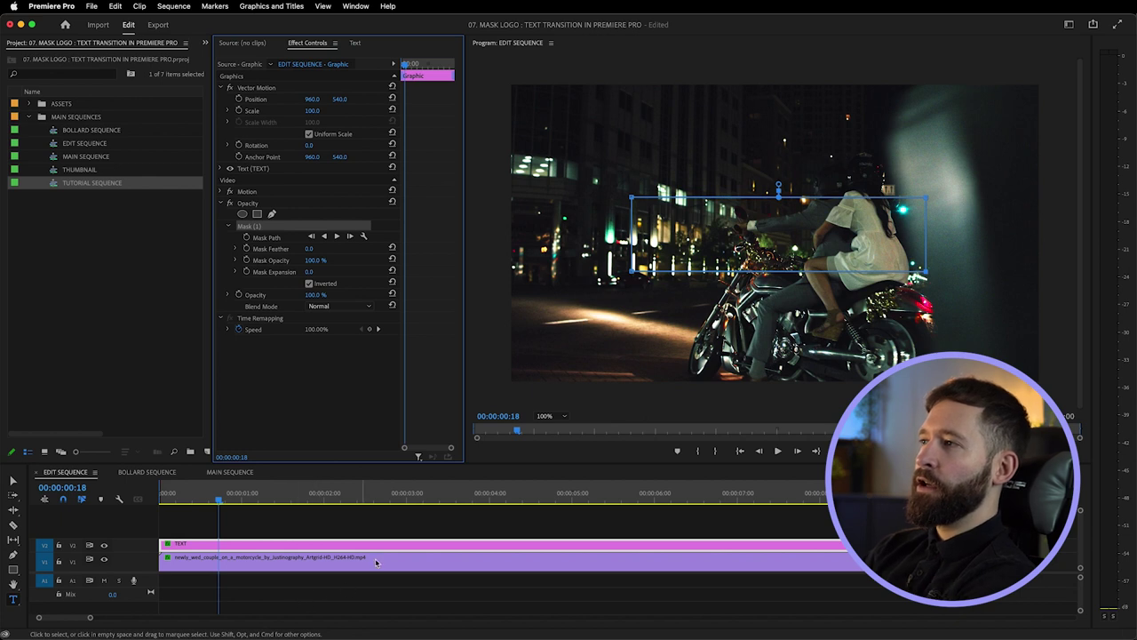
At 400% preview zoom, drag the mask's right-edge points to trace the rider's white dress.
left_click(546, 415)
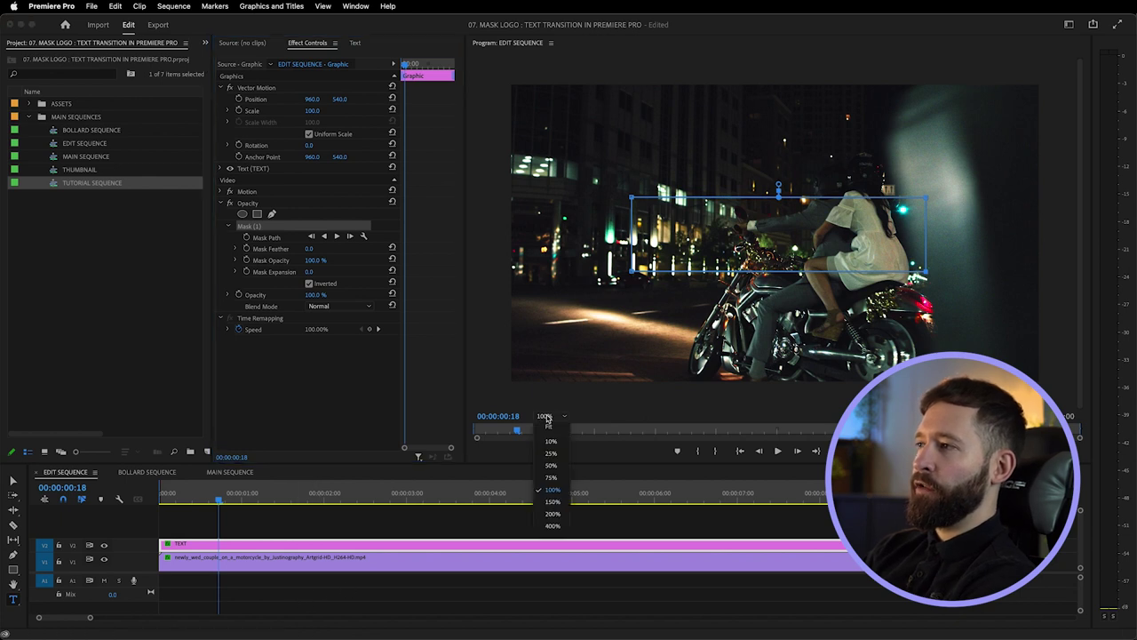
left_click(551, 526)
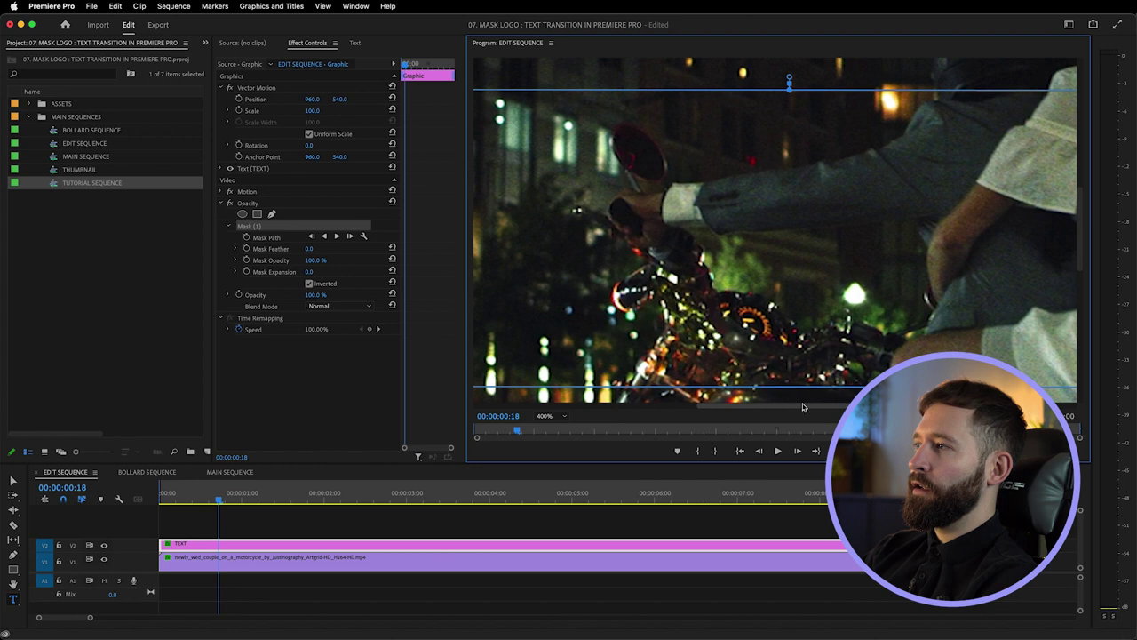
left_click_drag(802, 405, 924, 405)
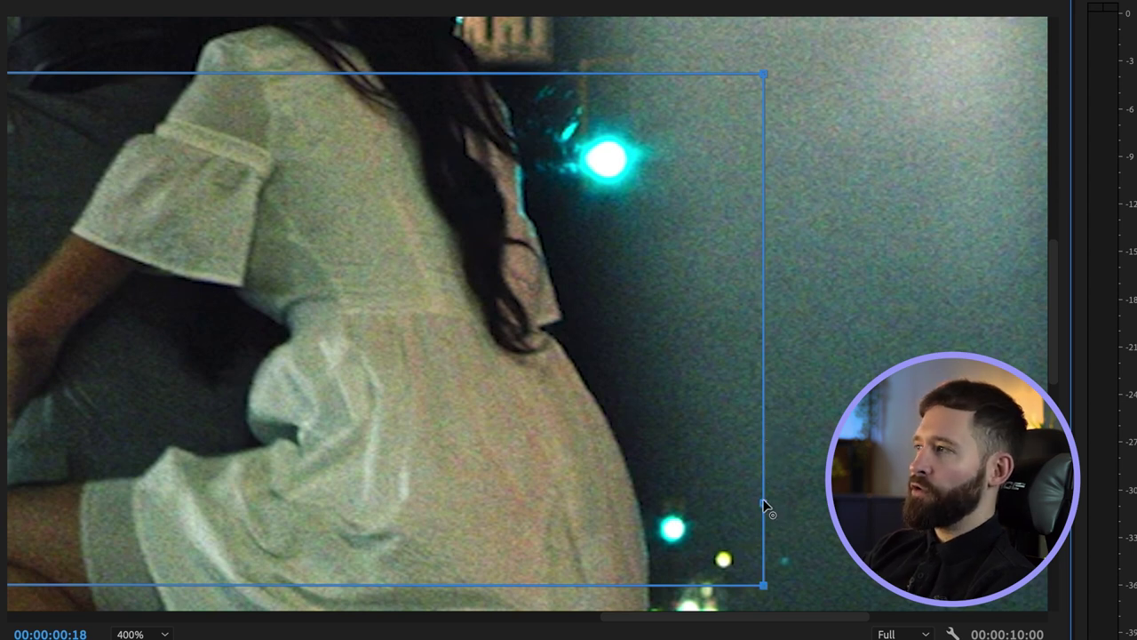
left_click_drag(764, 500, 643, 500)
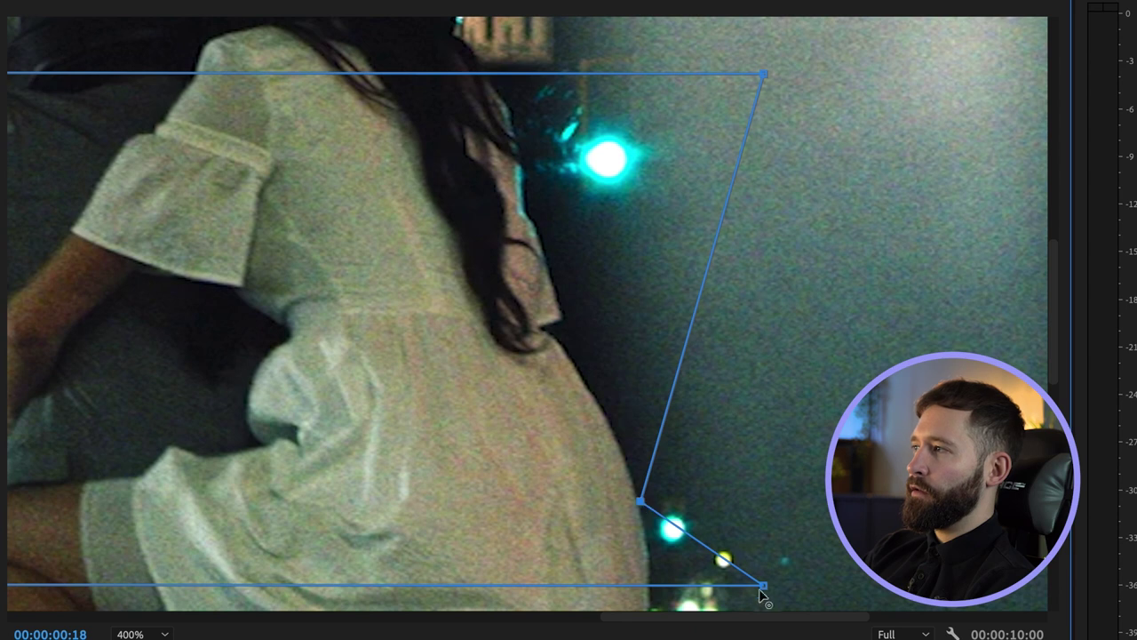
left_click_drag(762, 585, 652, 589)
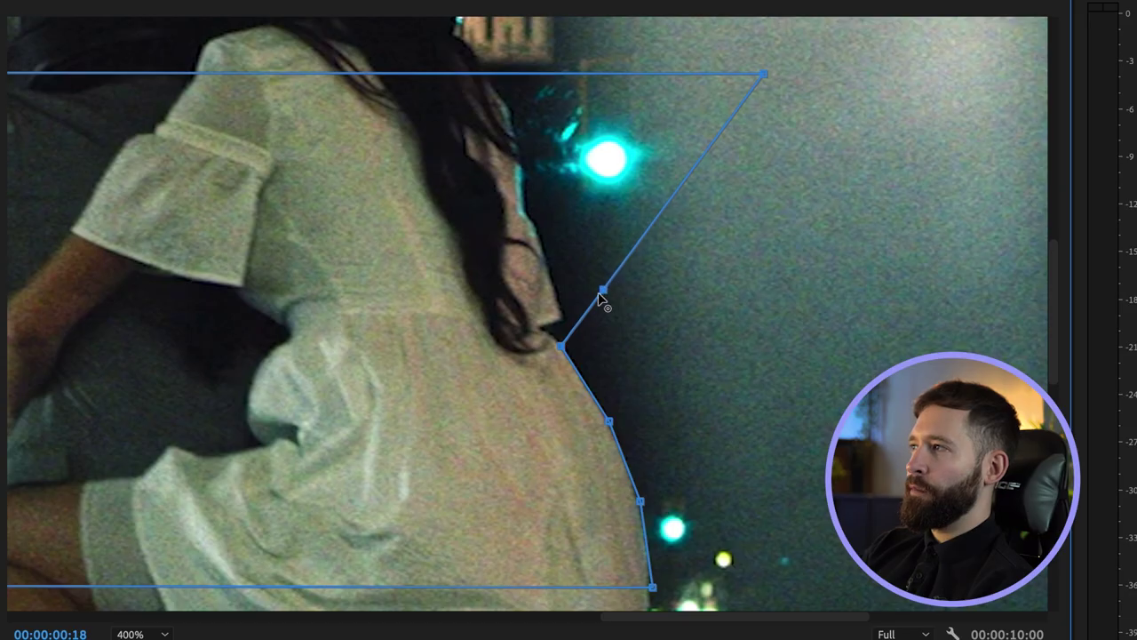
left_click_drag(601, 299, 563, 315)
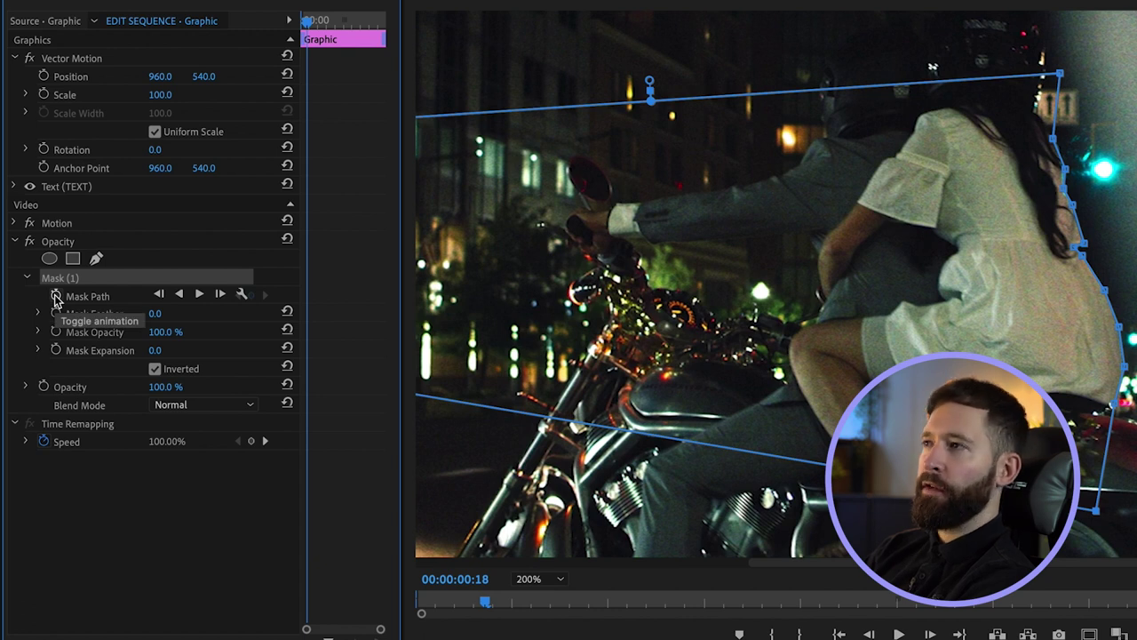
Keyframe the mask path, track it forward three frames, nudge it left, and review the reveal.
left_click(55, 297)
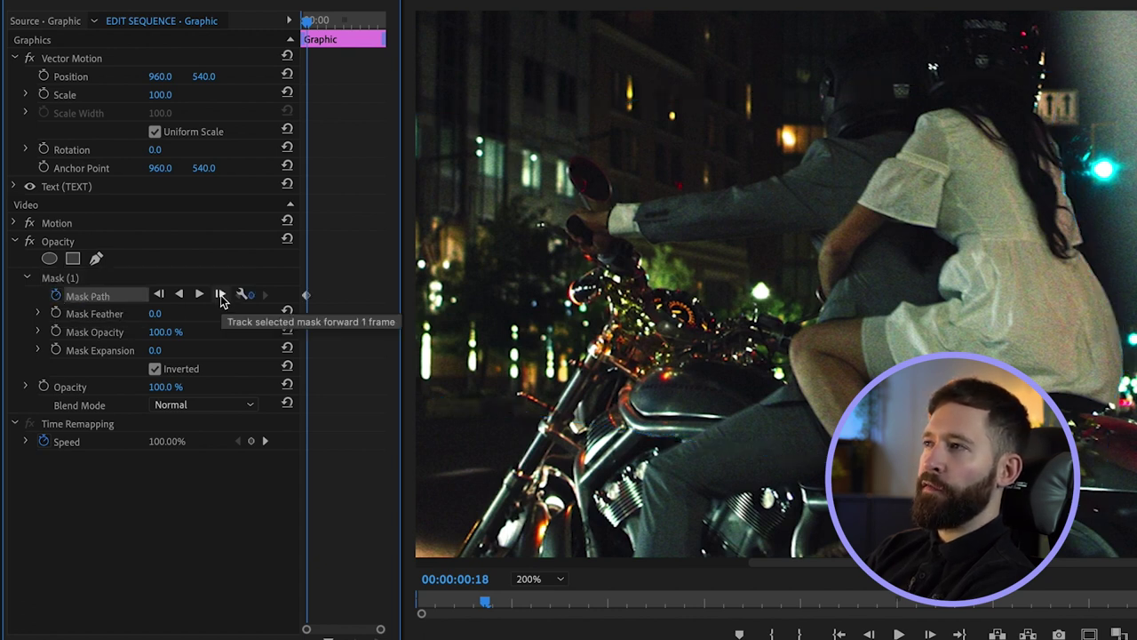
left_click(221, 294)
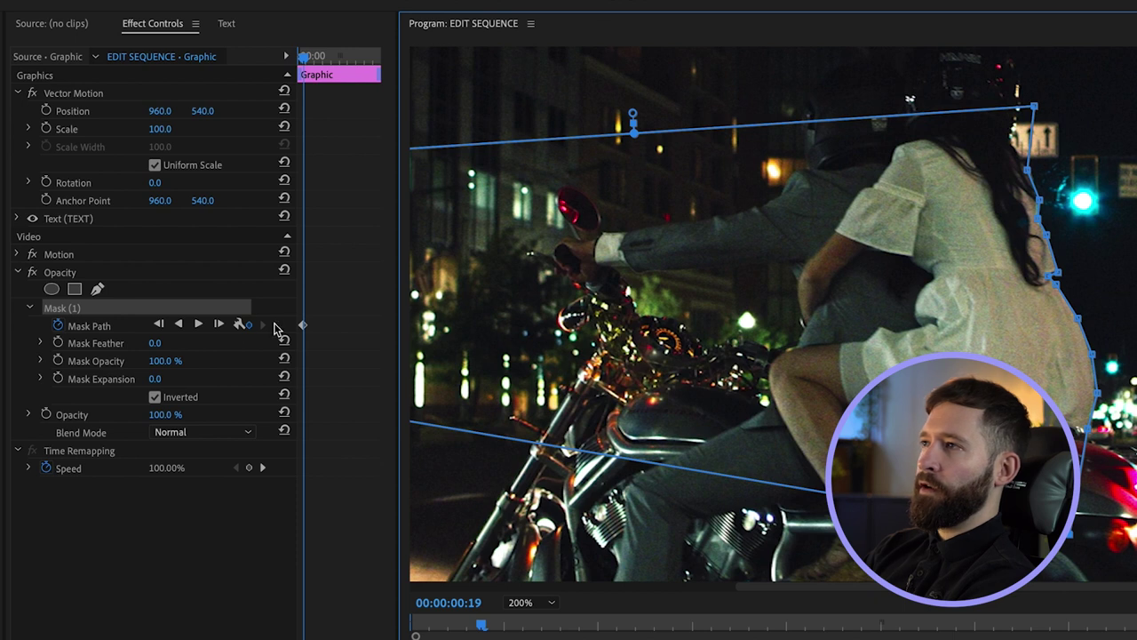
left_click(218, 326)
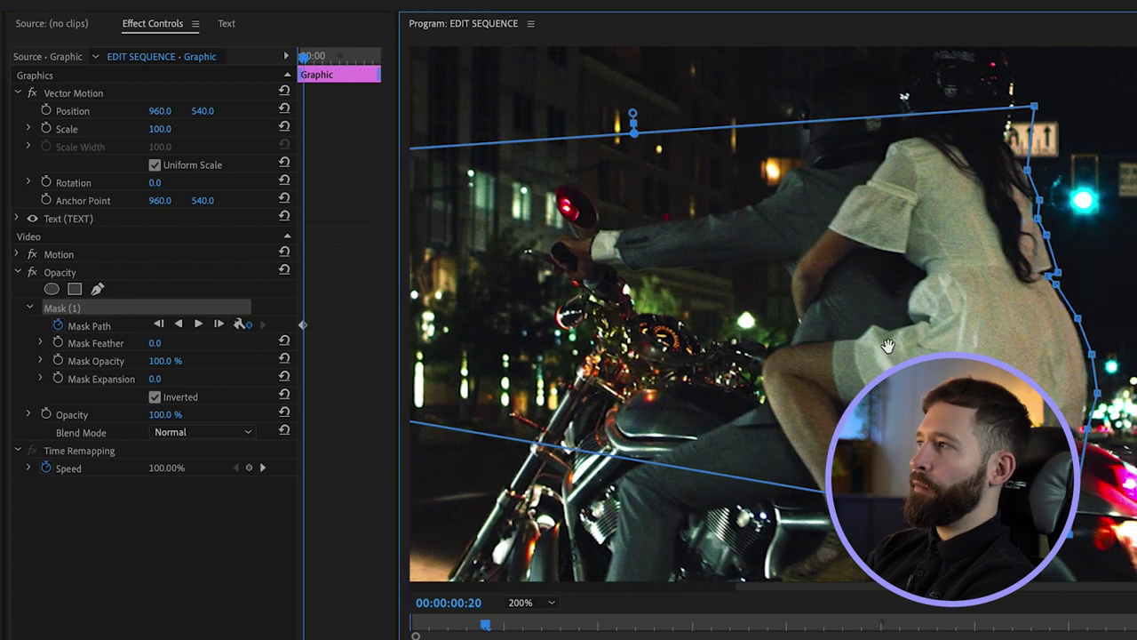
left_click(219, 325)
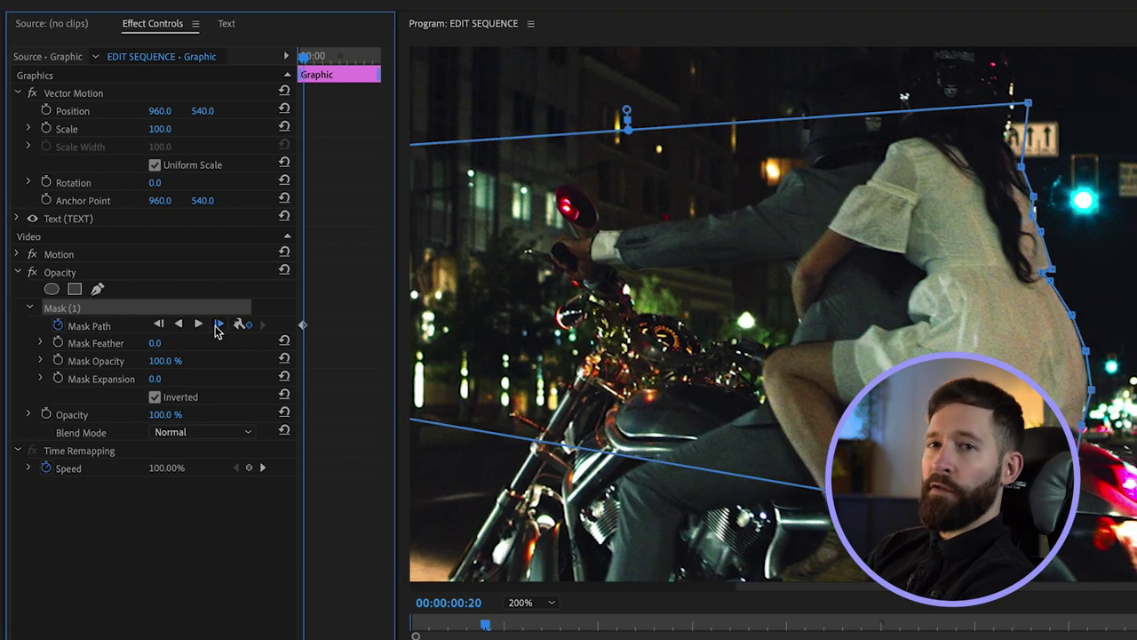
left_click_drag(881, 343, 873, 343)
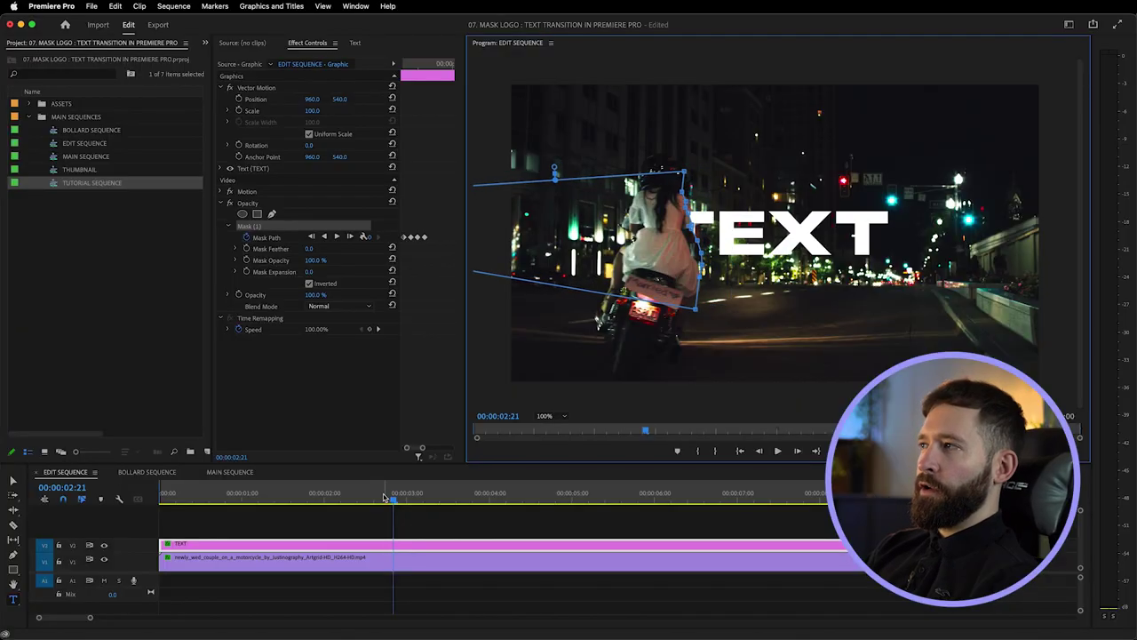
left_click_drag(385, 497, 294, 500)
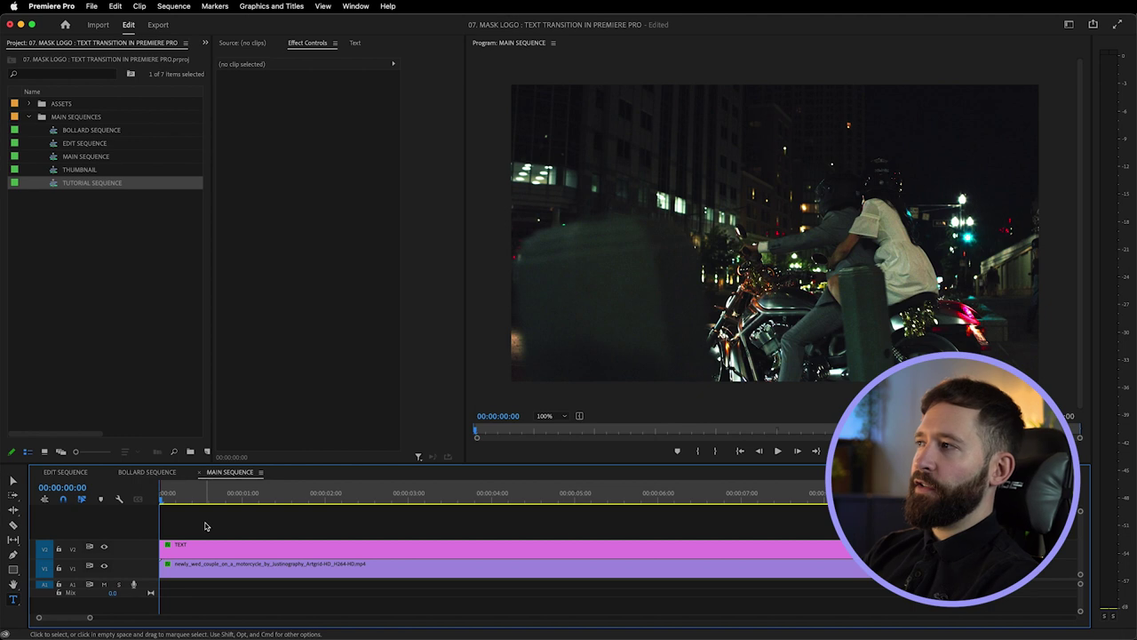
Play back the main sequence's TEXT reveal, select the TEXT clip, then switch to the bollard sequence.
key("space")
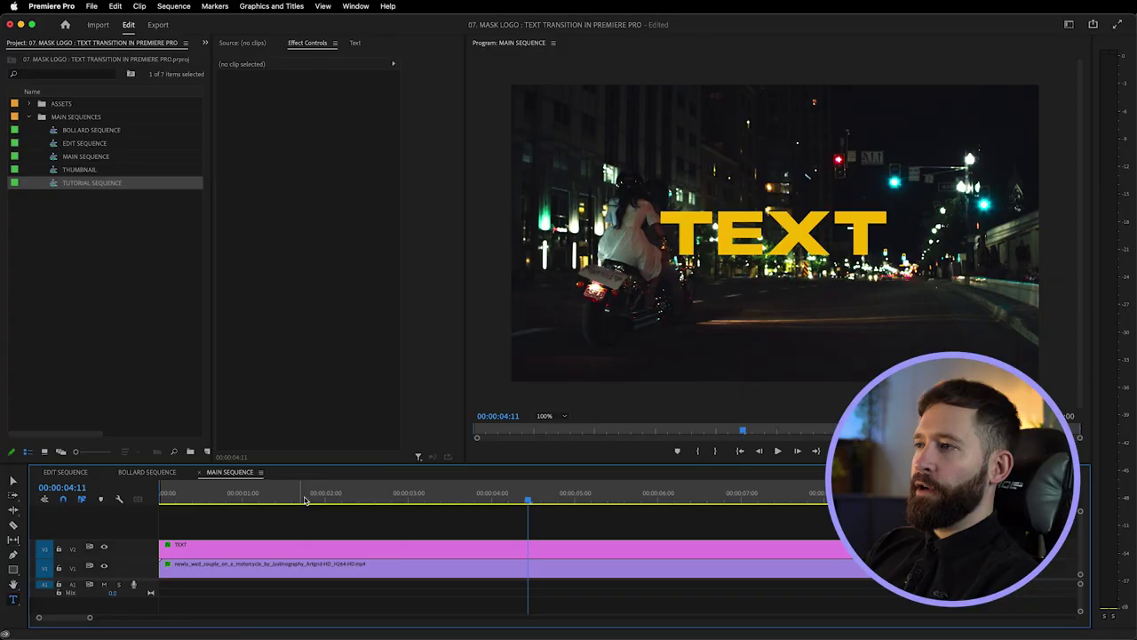
left_click(278, 499)
left_click(248, 549)
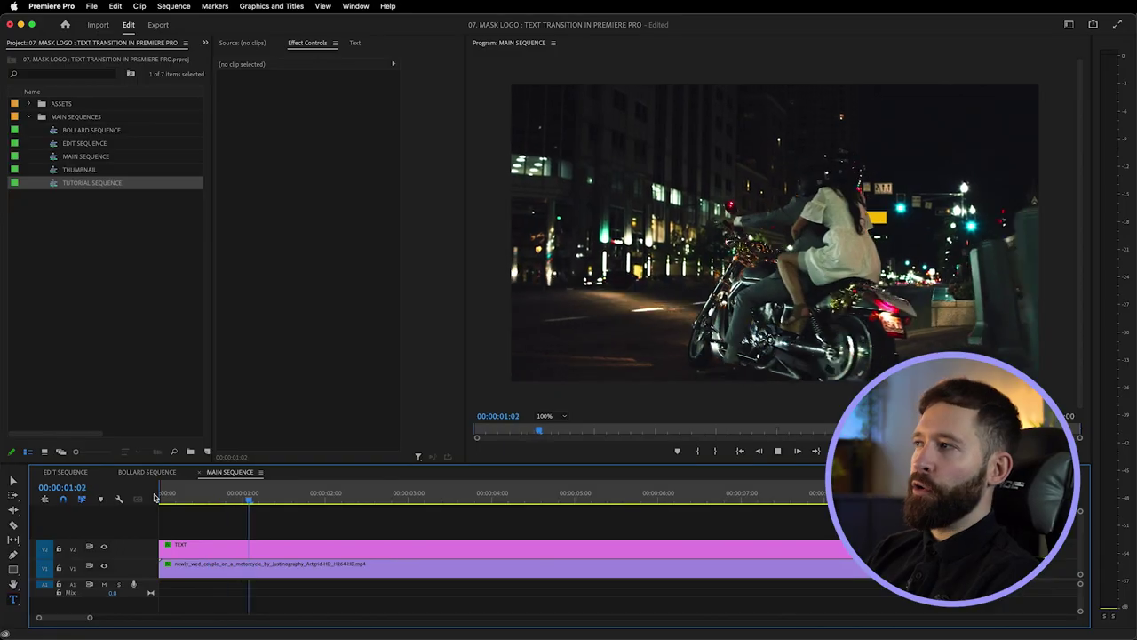
left_click(149, 472)
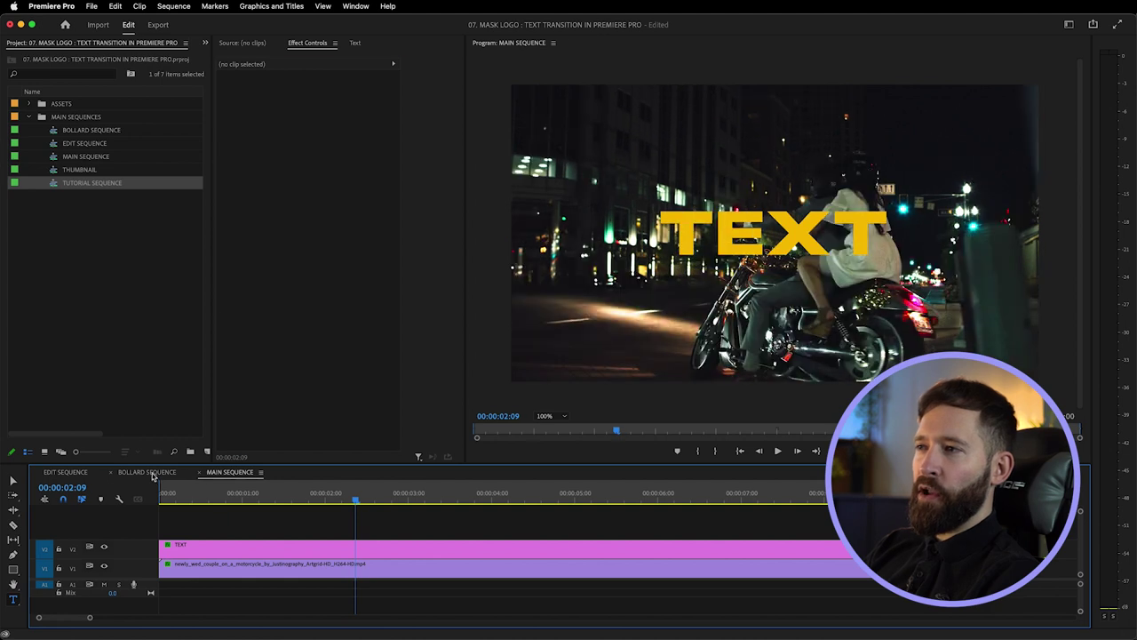
At 200% preview zoom, drop the bollard sequence's Mask (1) feather from 20 to 0, then deselect.
left_click(550, 416)
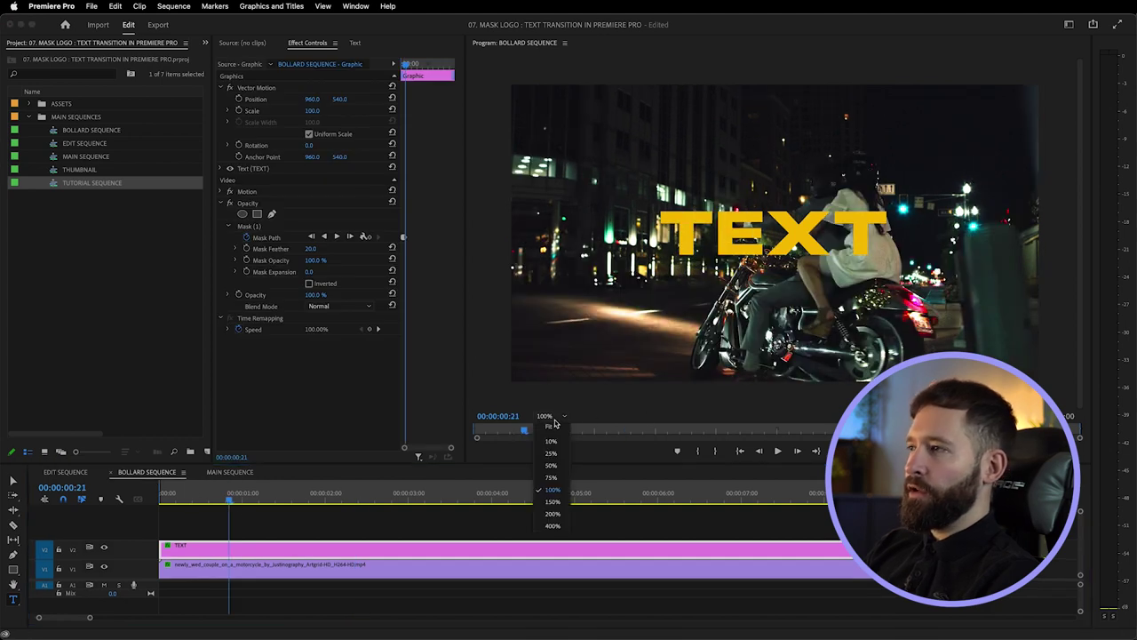
left_click(552, 514)
left_click_drag(215, 502, 201, 502)
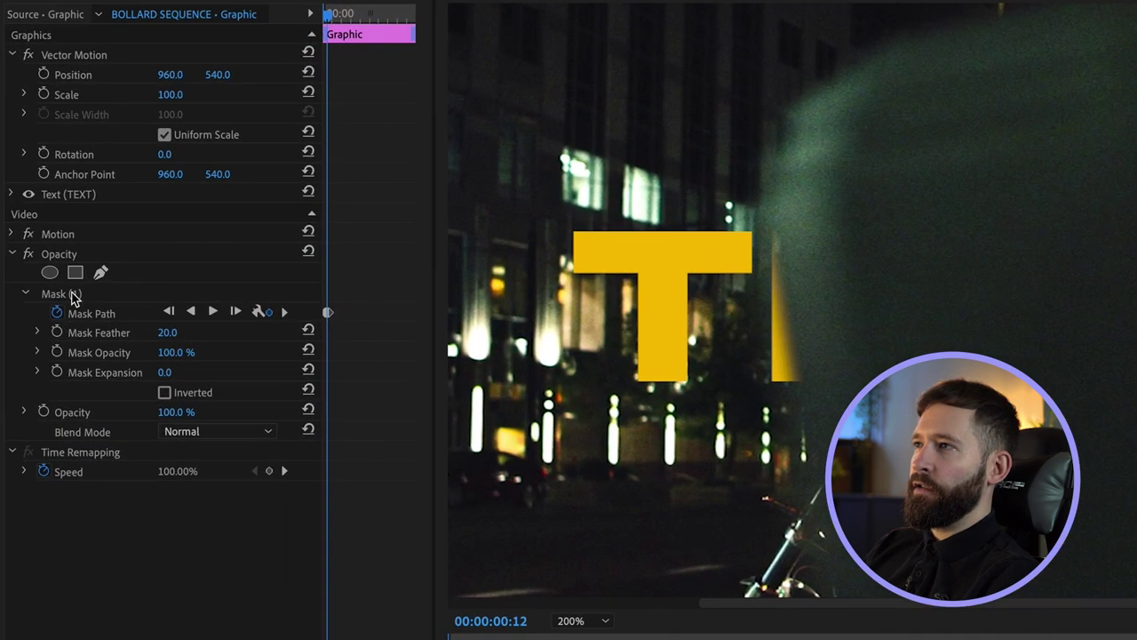
left_click(250, 225)
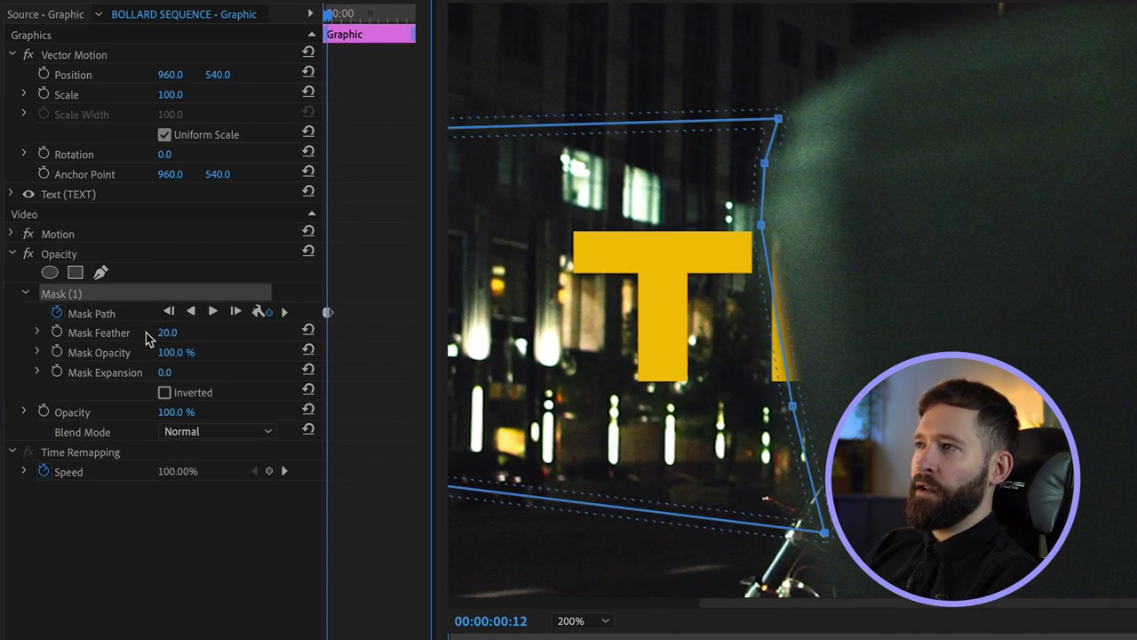
left_click_drag(167, 332, 133, 332)
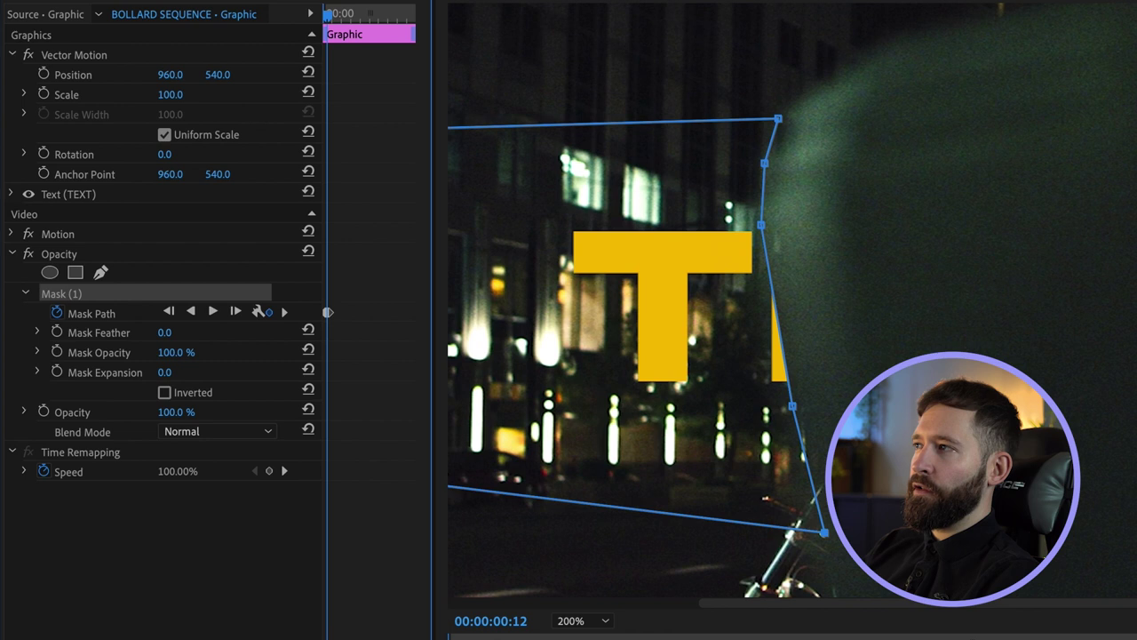
key("ctrl+shift+a")
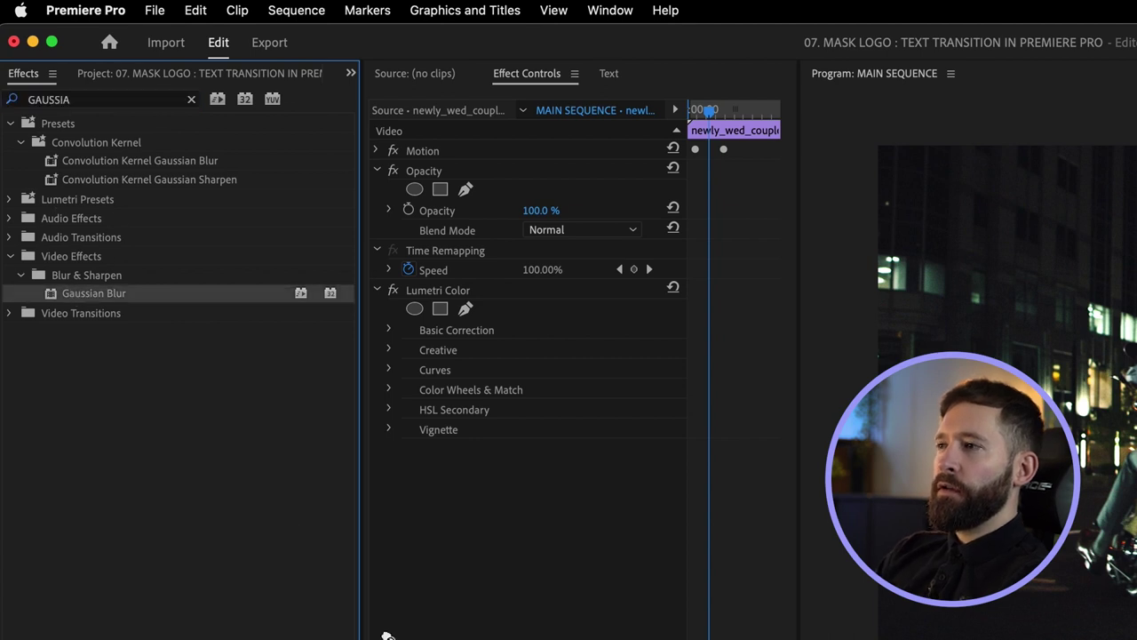
Apply Gaussian Blur to the motorcycle clip with a 0.0 Blurriness keyframe at 00:00:04:17.
left_click_drag(387, 636, 483, 639)
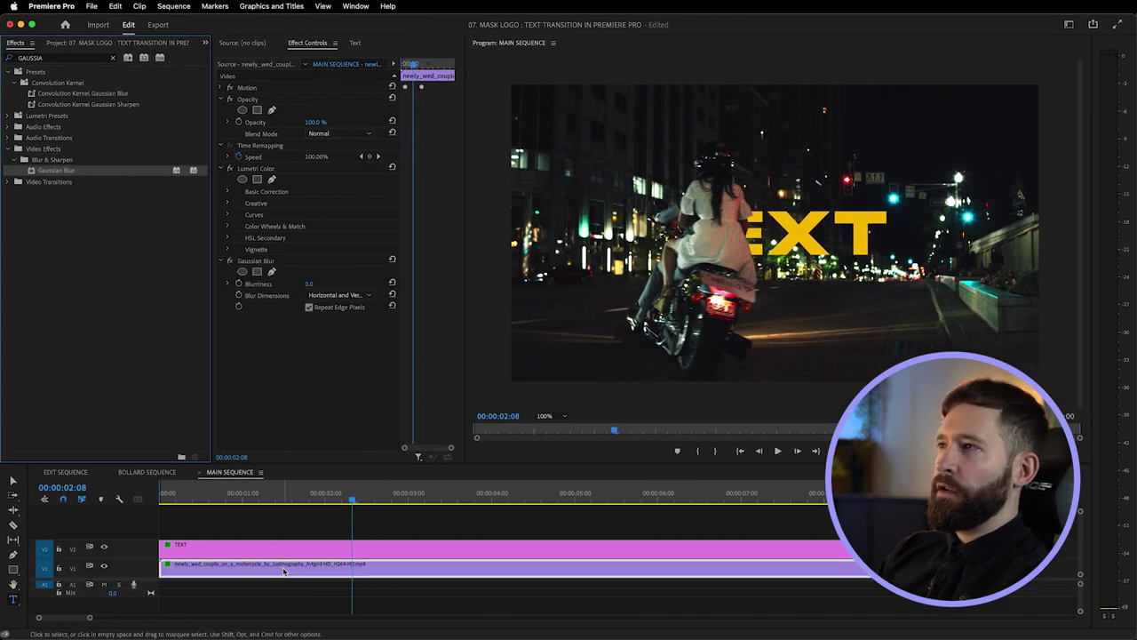
left_click_drag(412, 64, 427, 65)
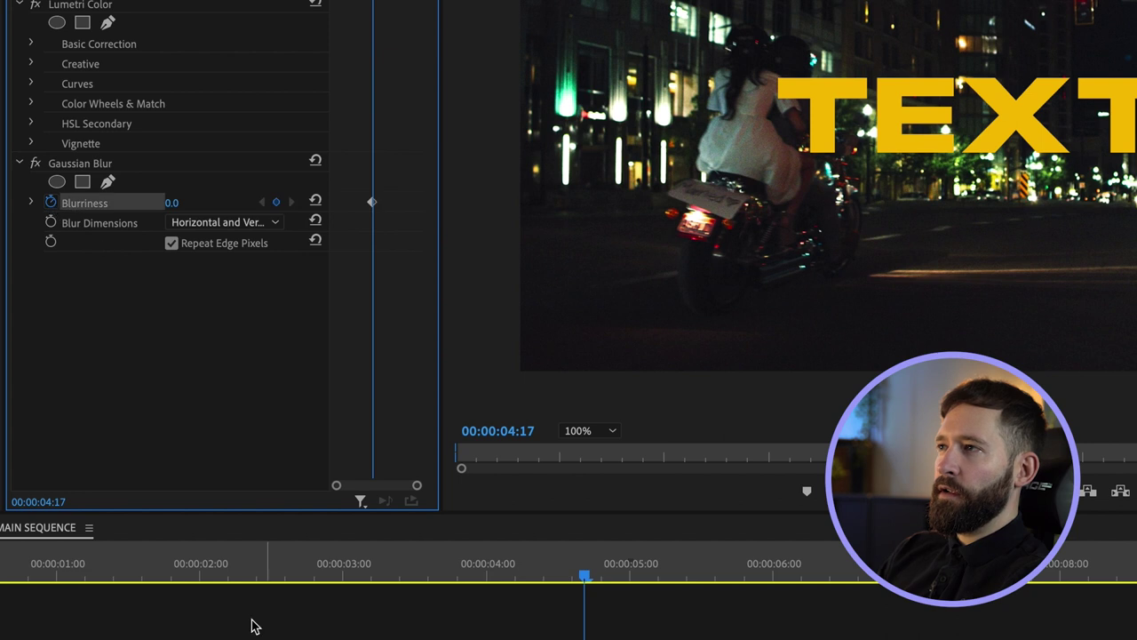
left_click_drag(613, 569, 886, 573)
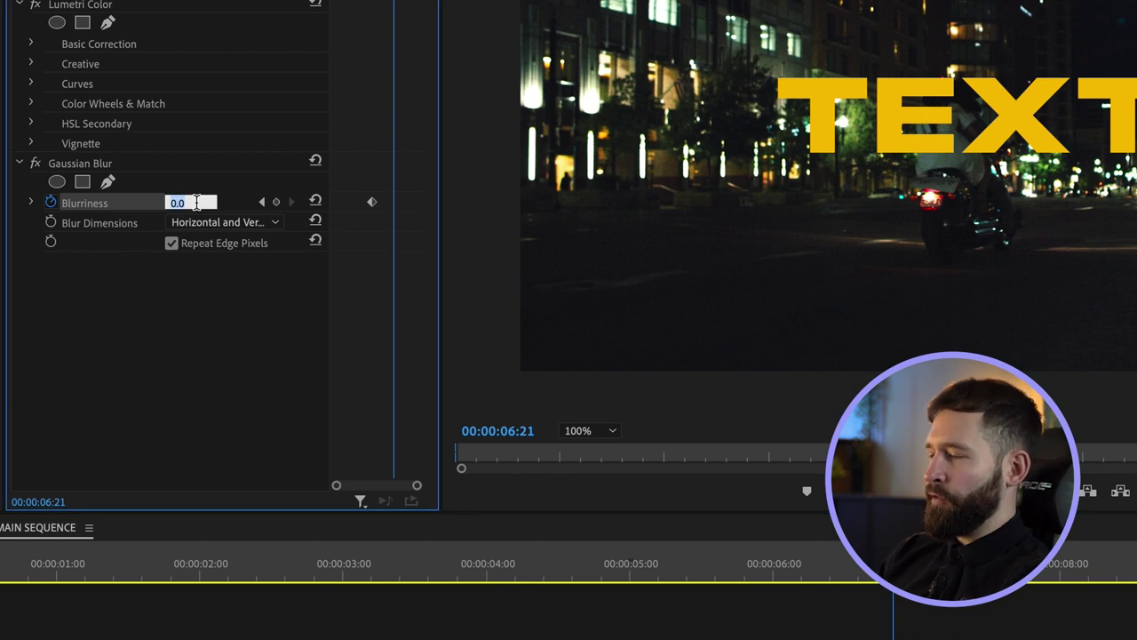